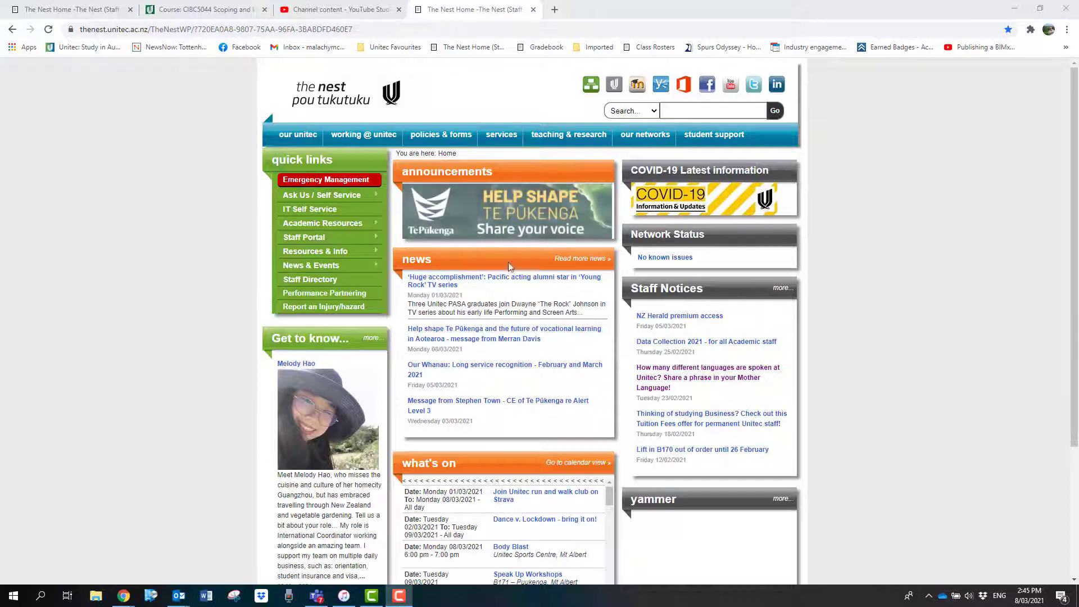
- Select the staff intranet URL in Chrome's address bar for replacement
{"action": "left_click", "coordinate": [372, 30]}
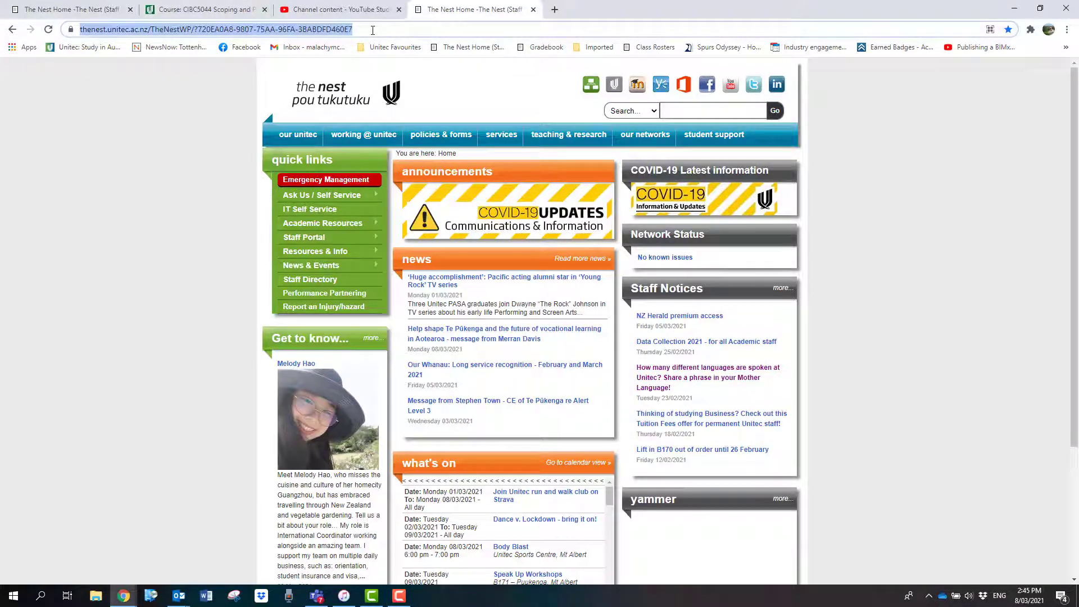
{"action": "type", "text": "ca"}
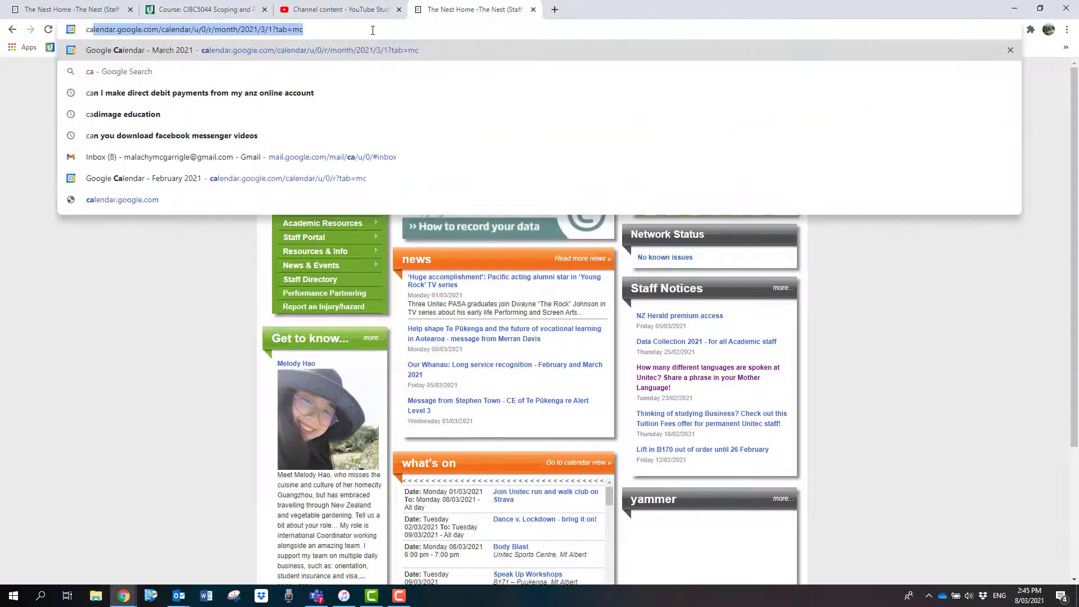
{"action": "type", "text": "dimage ed"}
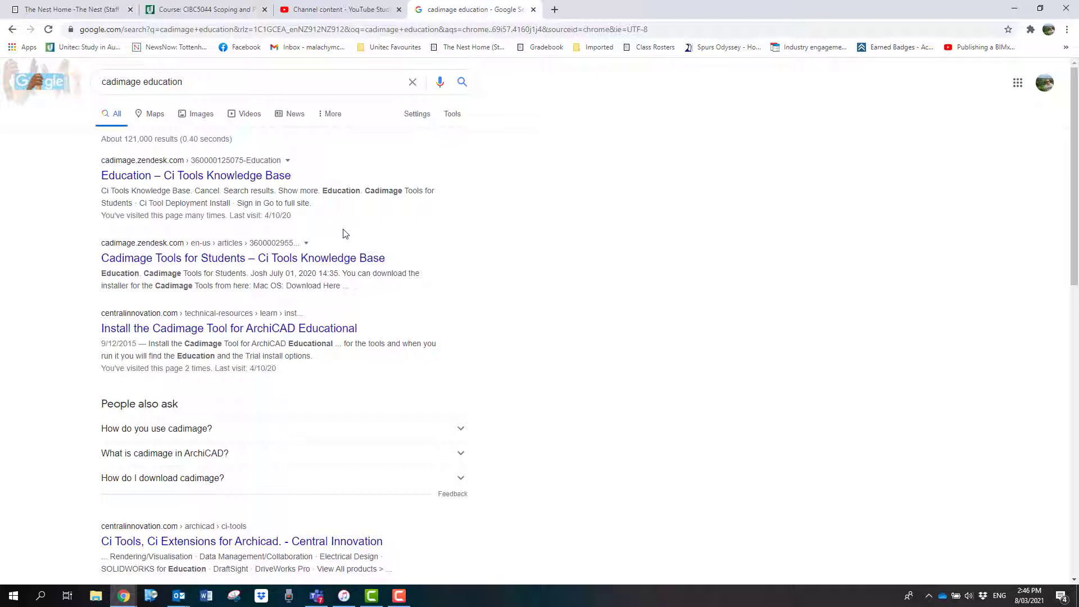
- Open the 'Education – Ci Tools Knowledge Base' result from the cadimage education search
{"action": "left_click", "coordinate": [232, 178]}
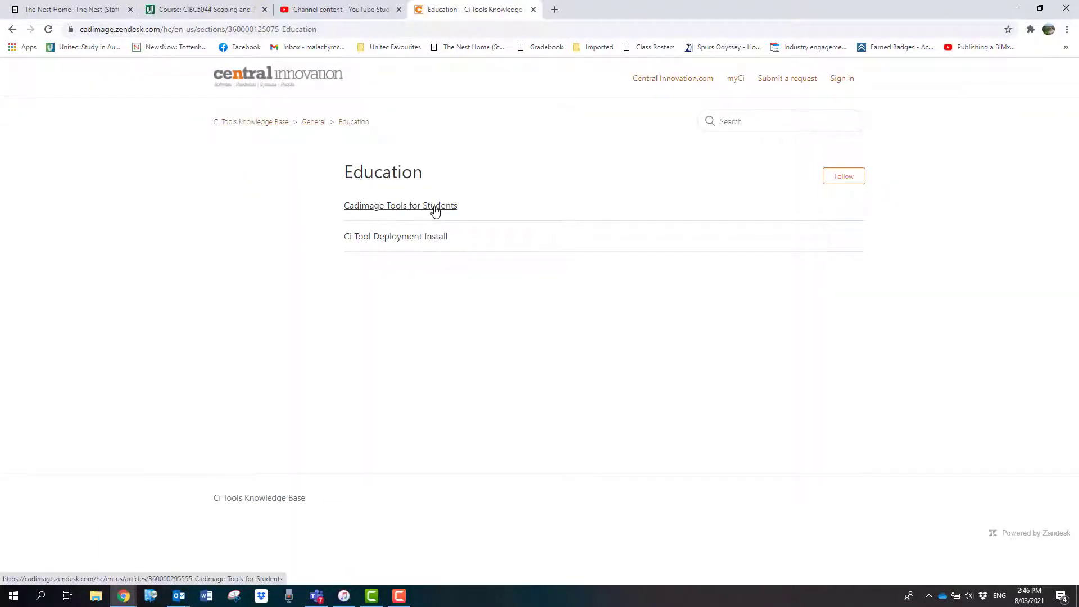
- Download the Windows installer from the Cadimage Tools for Students article and show it in Downloads
{"action": "left_click", "coordinate": [435, 210]}
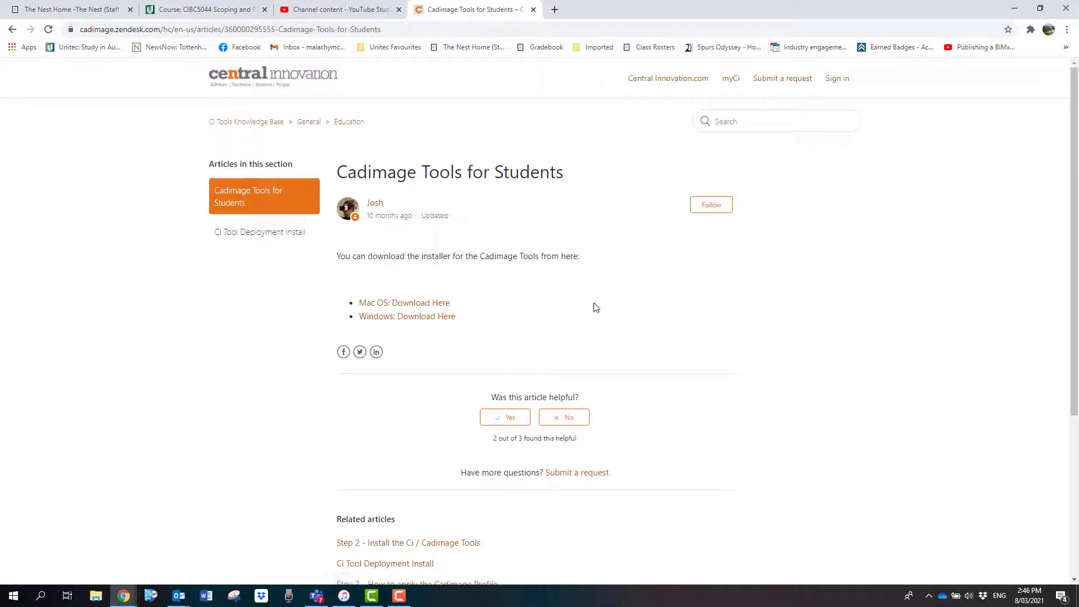
{"action": "left_click", "coordinate": [429, 319]}
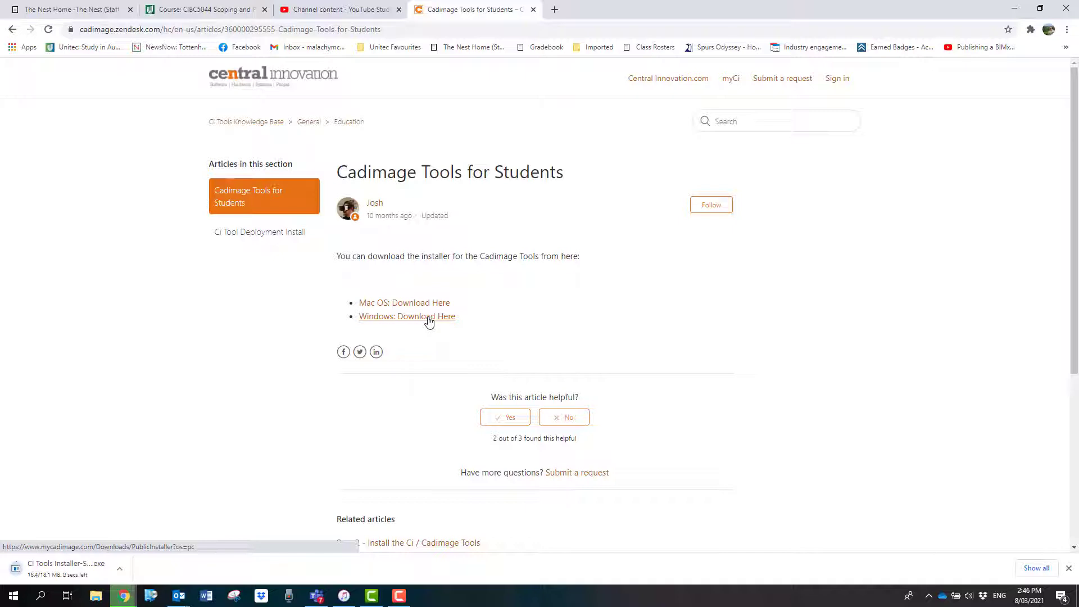
{"action": "left_click", "coordinate": [119, 574]}
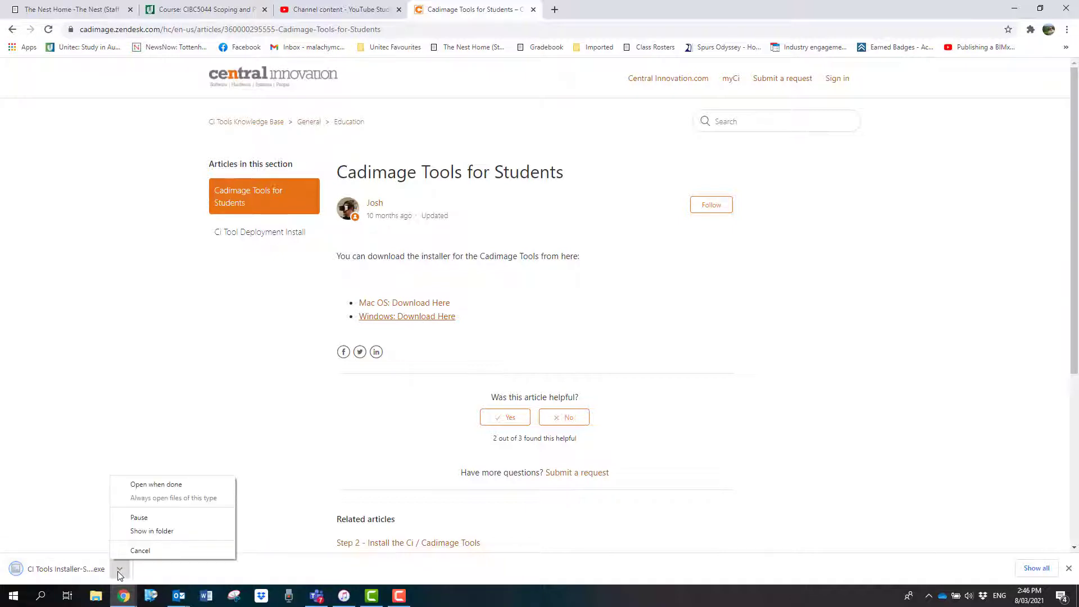
{"action": "left_click", "coordinate": [178, 533]}
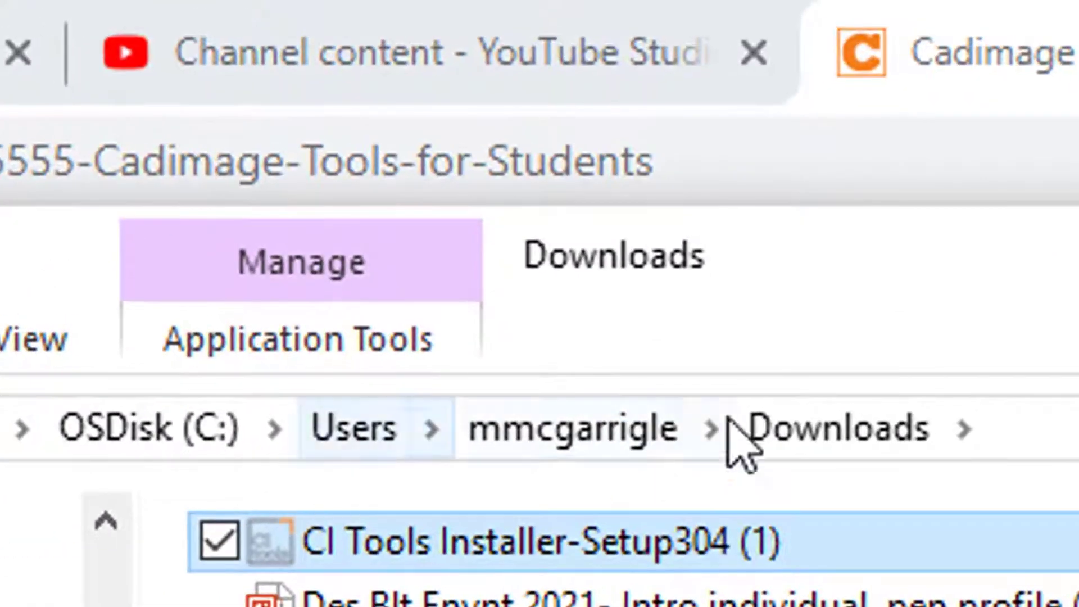
- Run CI Tools Installer-Setup304 from Downloads and approve the UAC prompt
{"action": "double_click", "coordinate": [582, 549]}
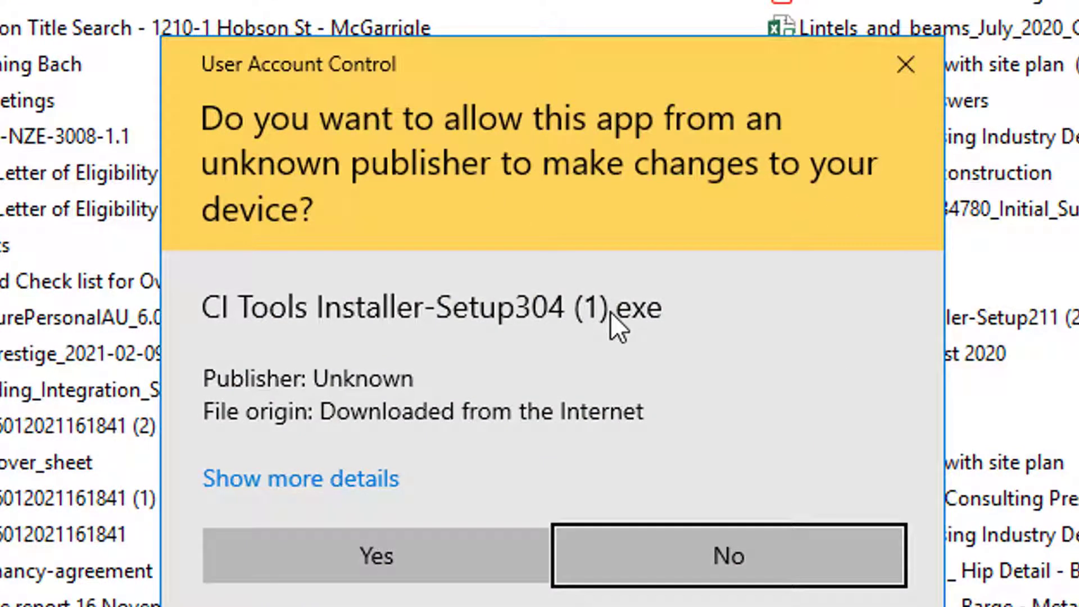
{"action": "left_click", "coordinate": [437, 553]}
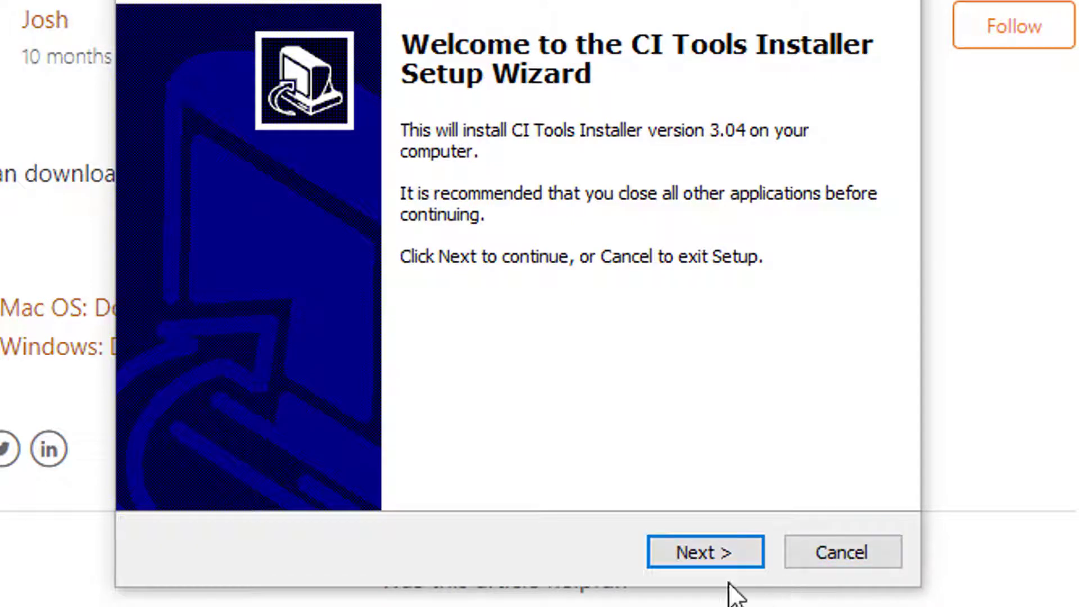
- Install CI Tools Installer 3.04 without a desktop icon and finish with launch enabled
{"action": "left_click", "coordinate": [706, 553]}
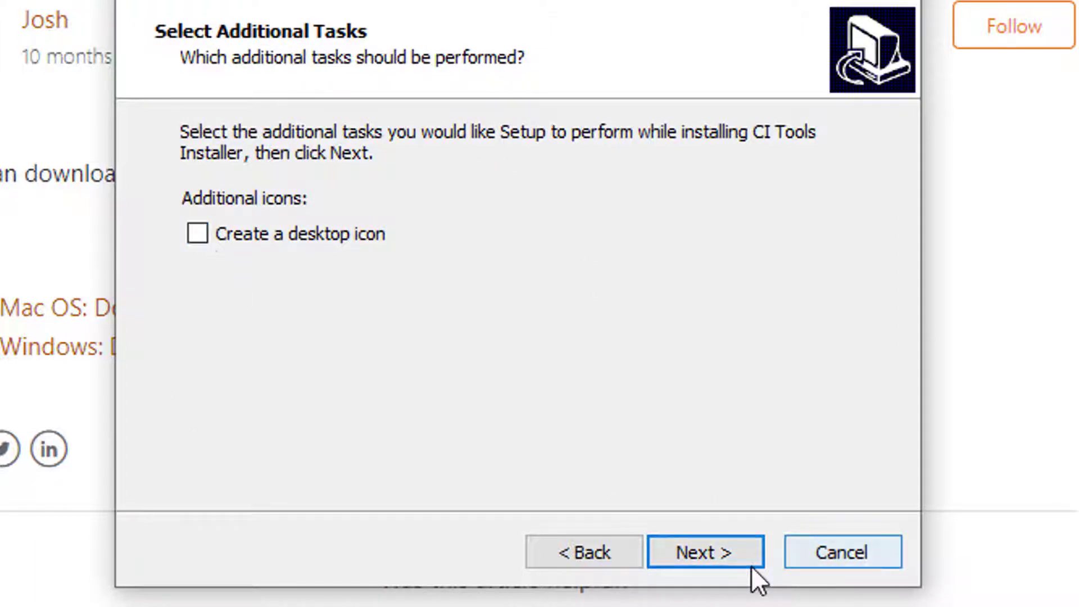
{"action": "left_click", "coordinate": [730, 557]}
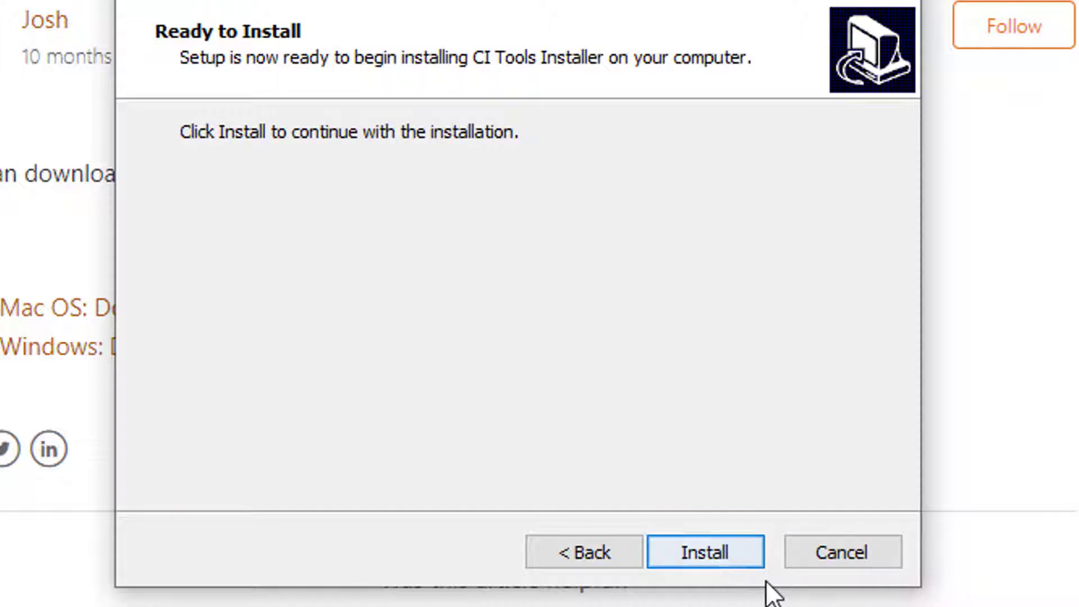
{"action": "left_click", "coordinate": [724, 552]}
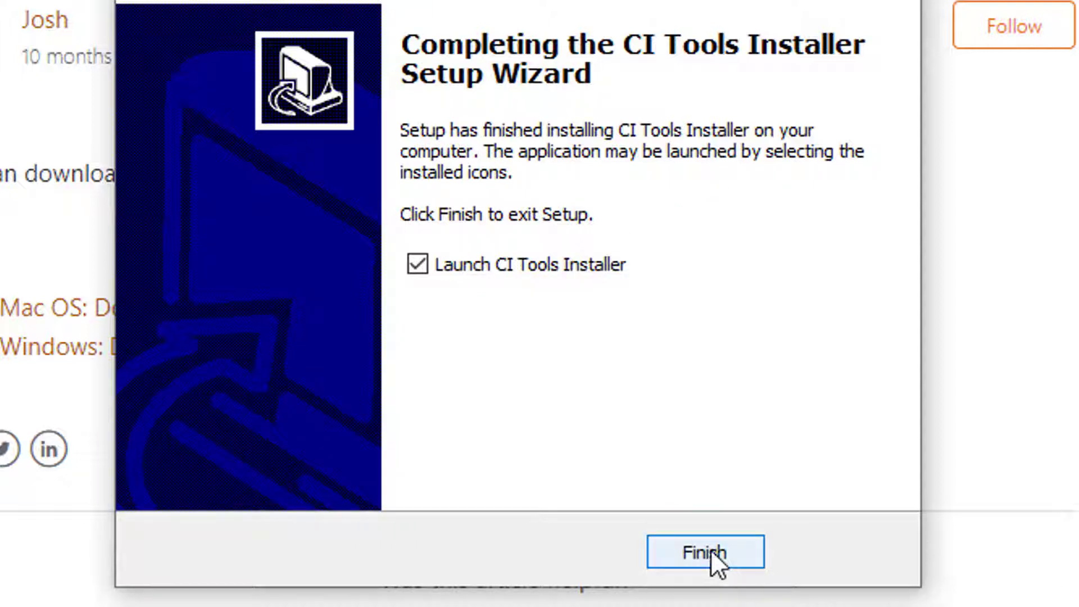
{"action": "left_click", "coordinate": [711, 549]}
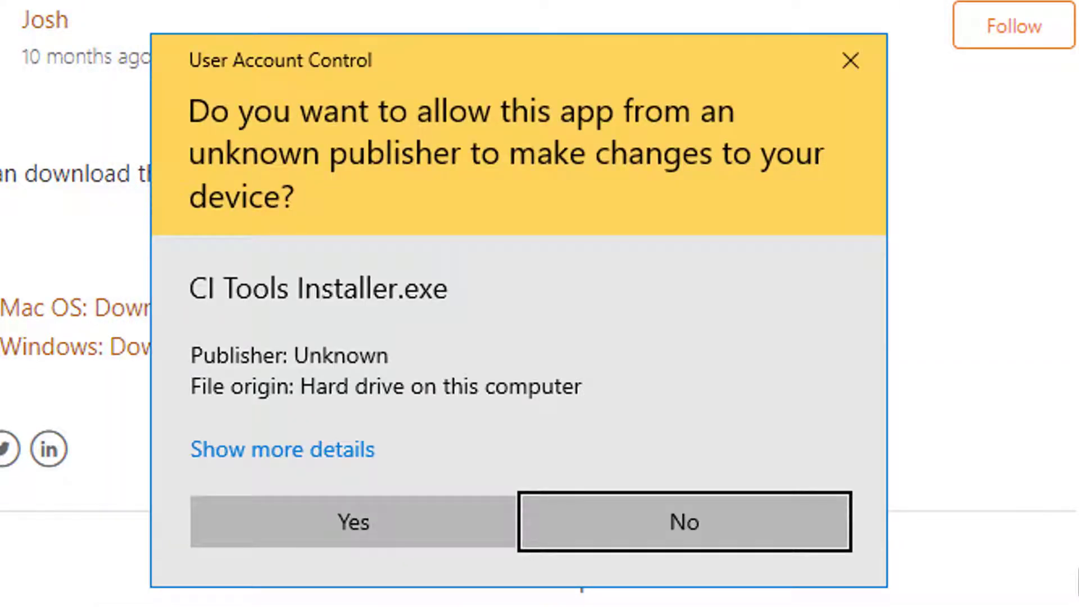
- Allow CI Tools Installer to run and choose Educational Use for login
{"action": "left_click", "coordinate": [373, 526]}
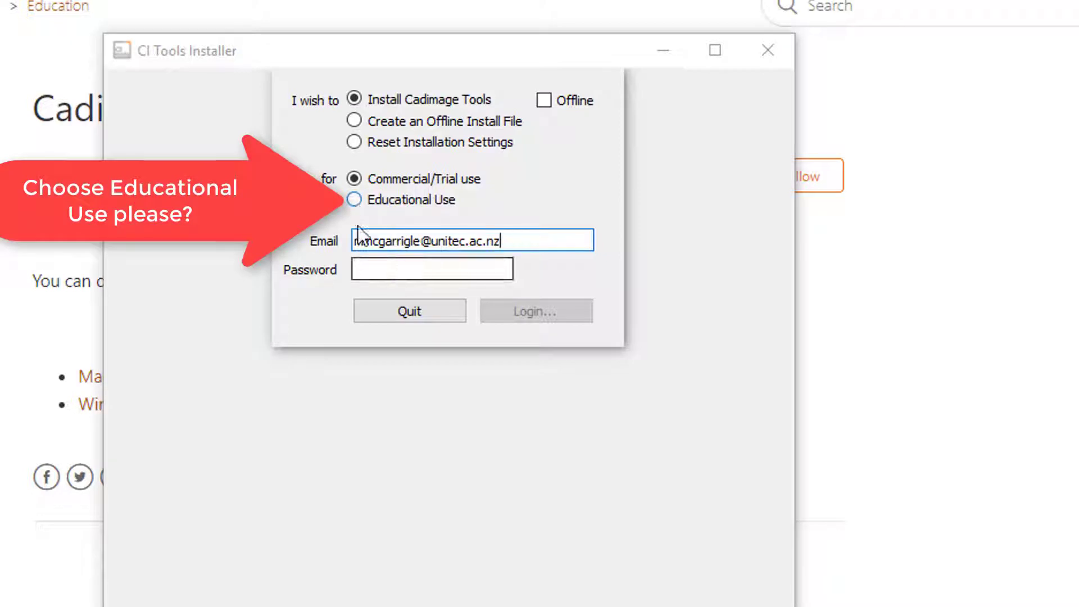
{"action": "left_click", "coordinate": [355, 200]}
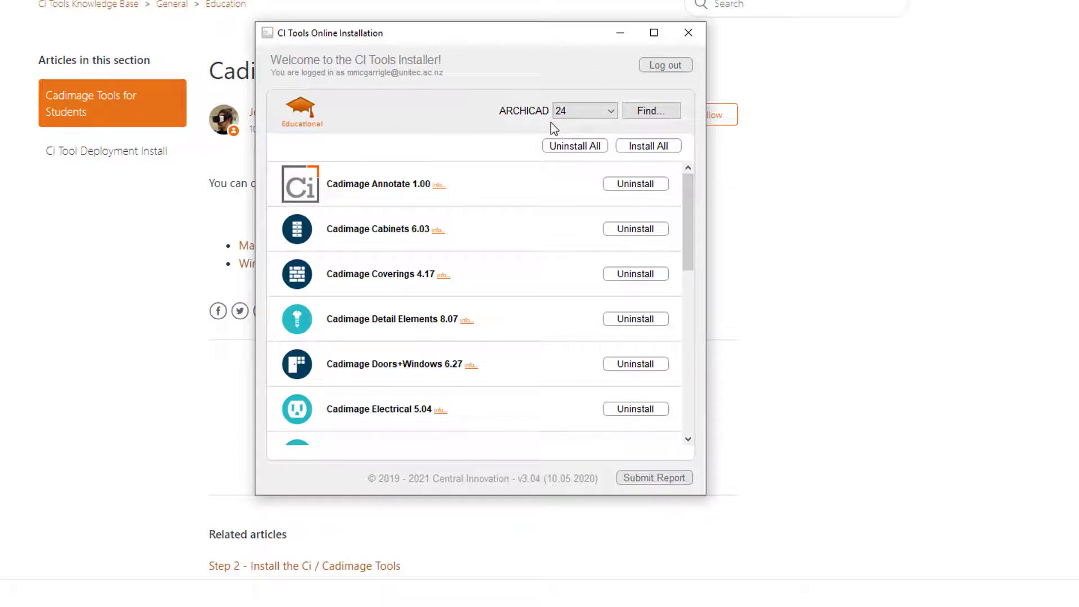
- Confirm ARCHICAD 24 as target, Install All Cadimage add-ons and accept the EULA
{"action": "left_click", "coordinate": [609, 110]}
{"action": "left_click", "coordinate": [659, 146]}
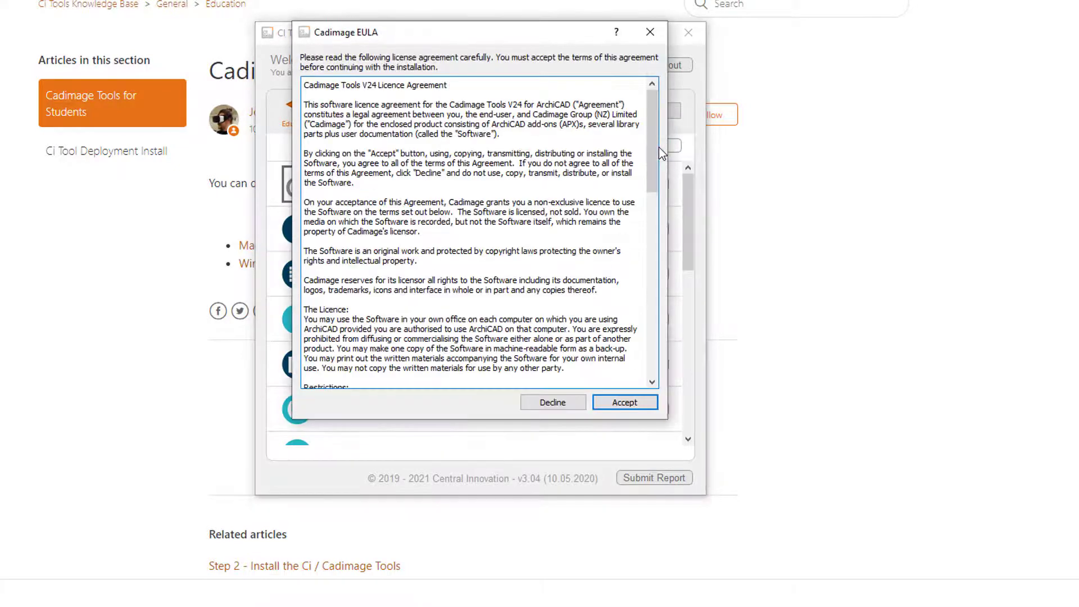
{"action": "left_click", "coordinate": [625, 402]}
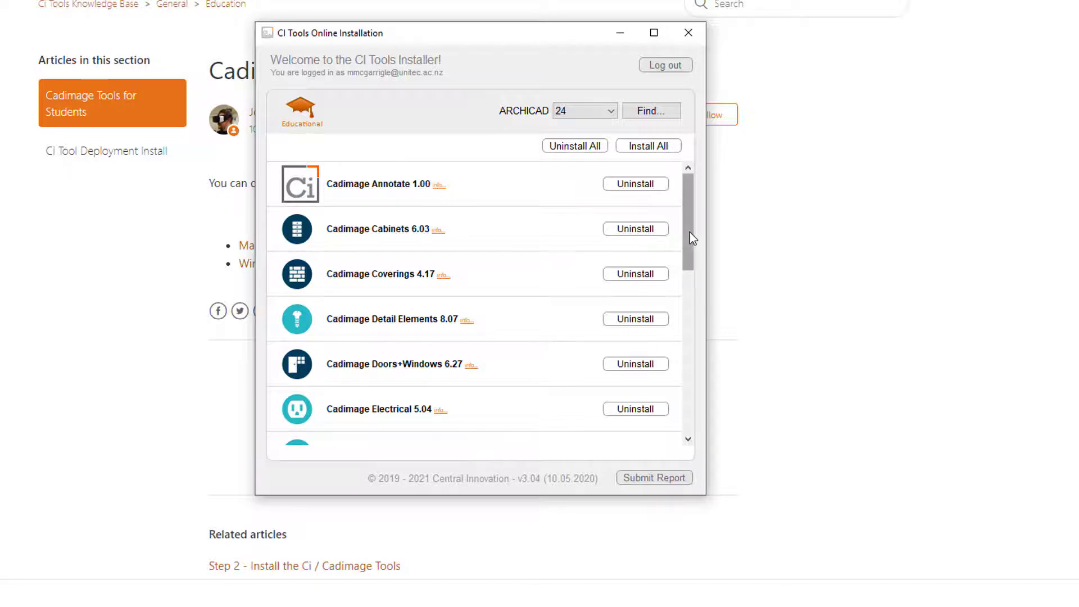
{"action": "left_click_drag", "start_coordinate": [690, 231], "coordinate": [686, 403]}
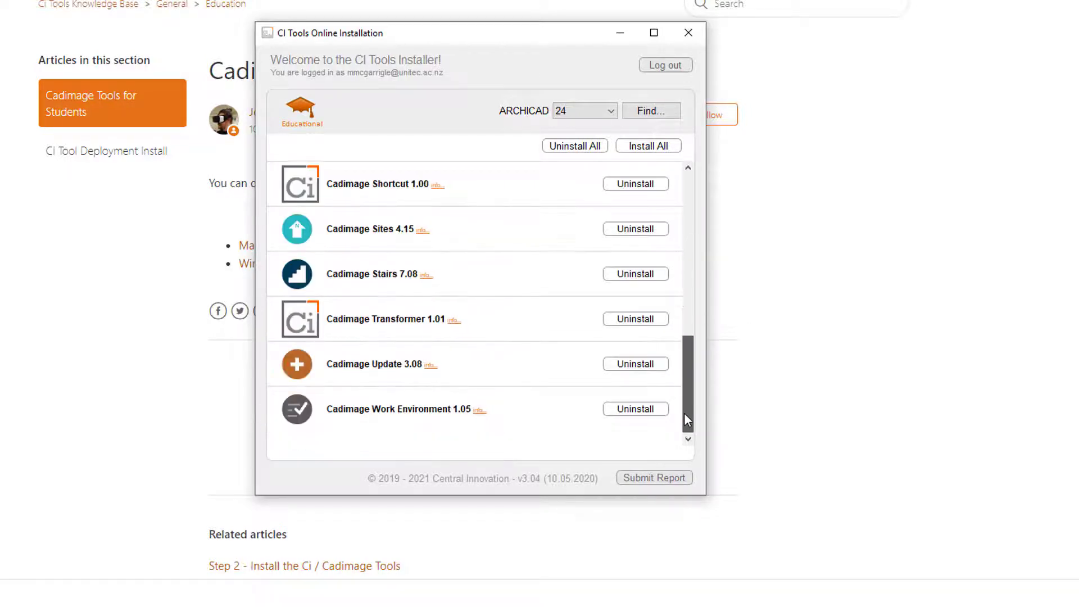
- Sign out of the installer account and quit the CI Tools Online Installation window
{"action": "left_click", "coordinate": [690, 185]}
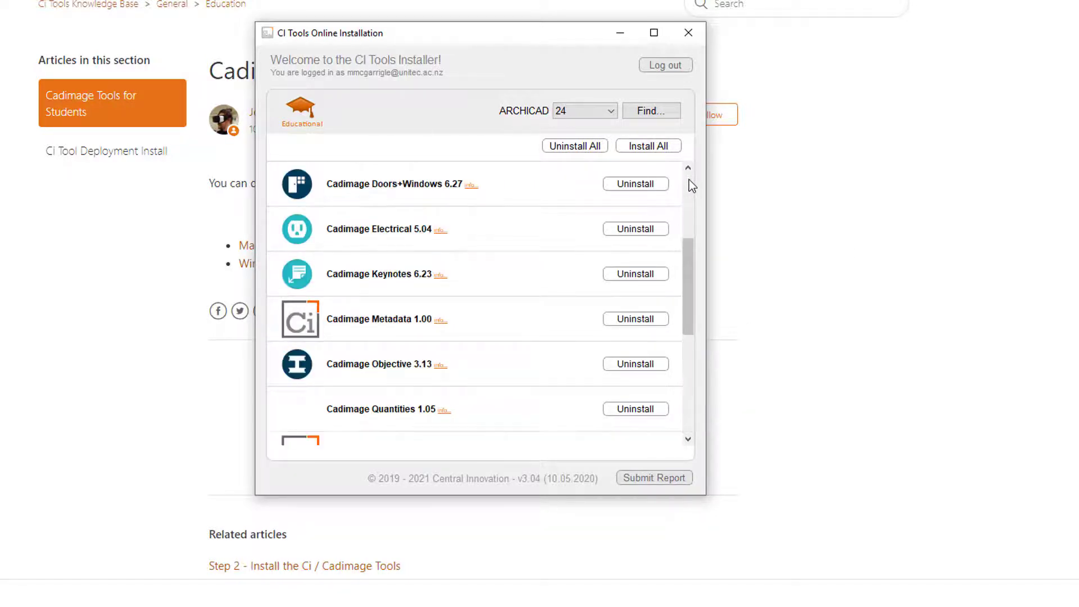
{"action": "left_click", "coordinate": [686, 177]}
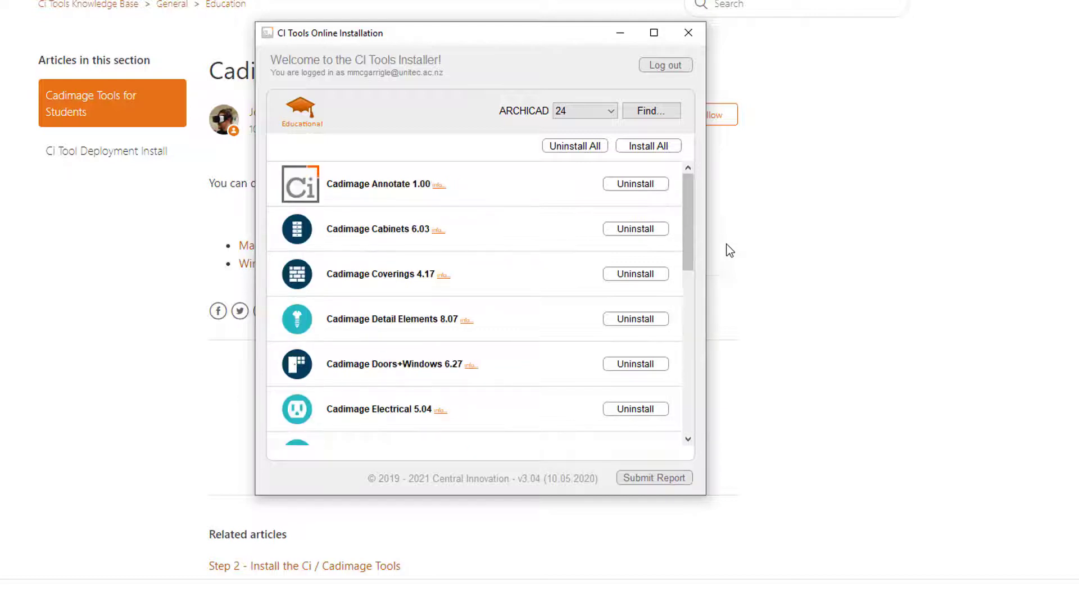
{"action": "left_click", "coordinate": [666, 66]}
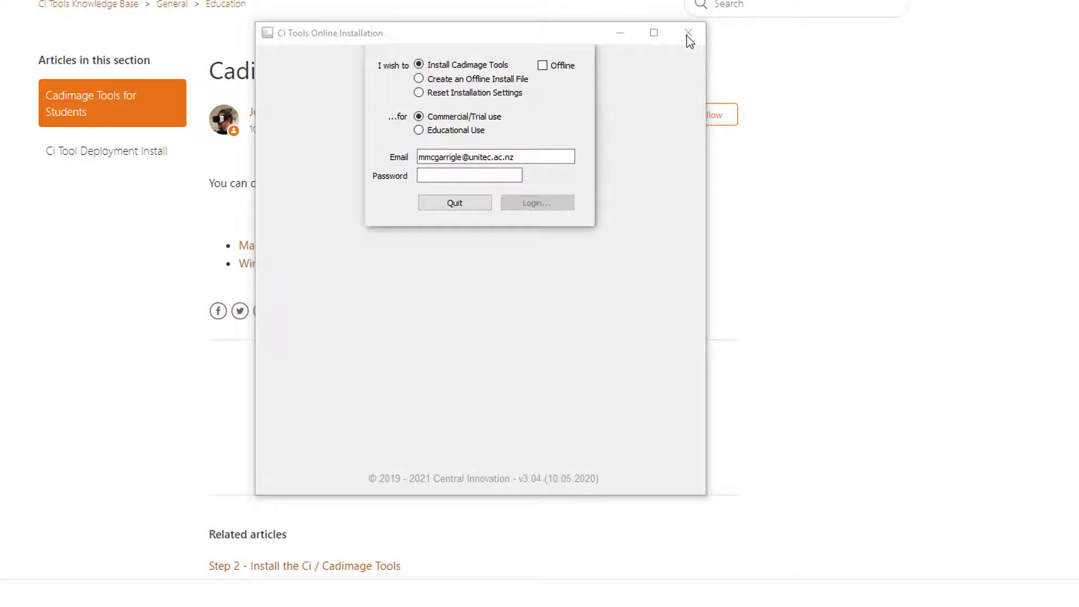
{"action": "left_click", "coordinate": [463, 205]}
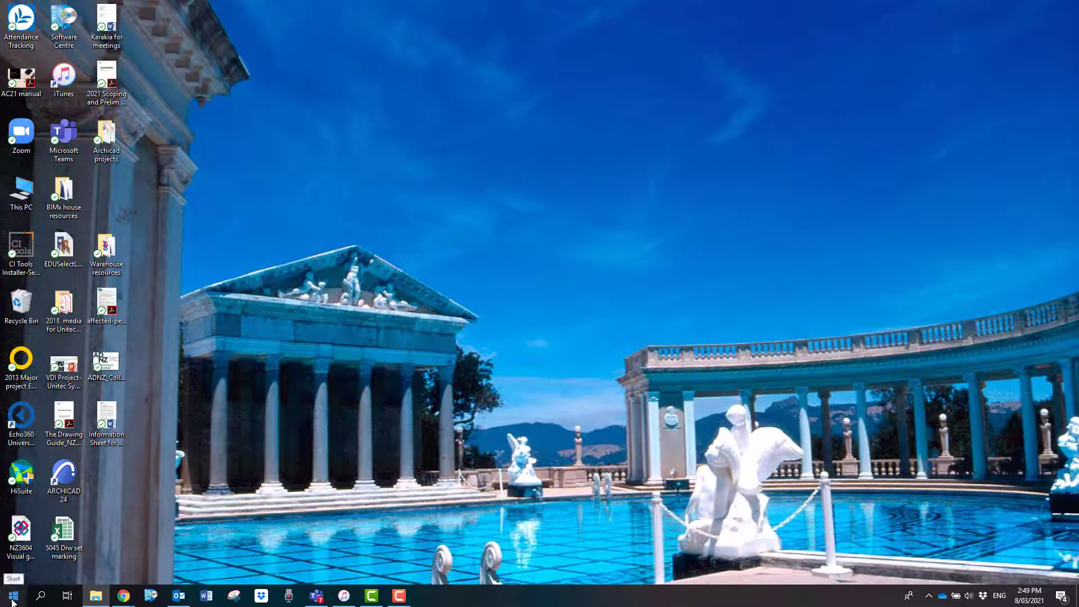
- Launch ARCHICAD 24 from the Start menu and begin a new blank project
{"action": "left_click", "coordinate": [12, 600]}
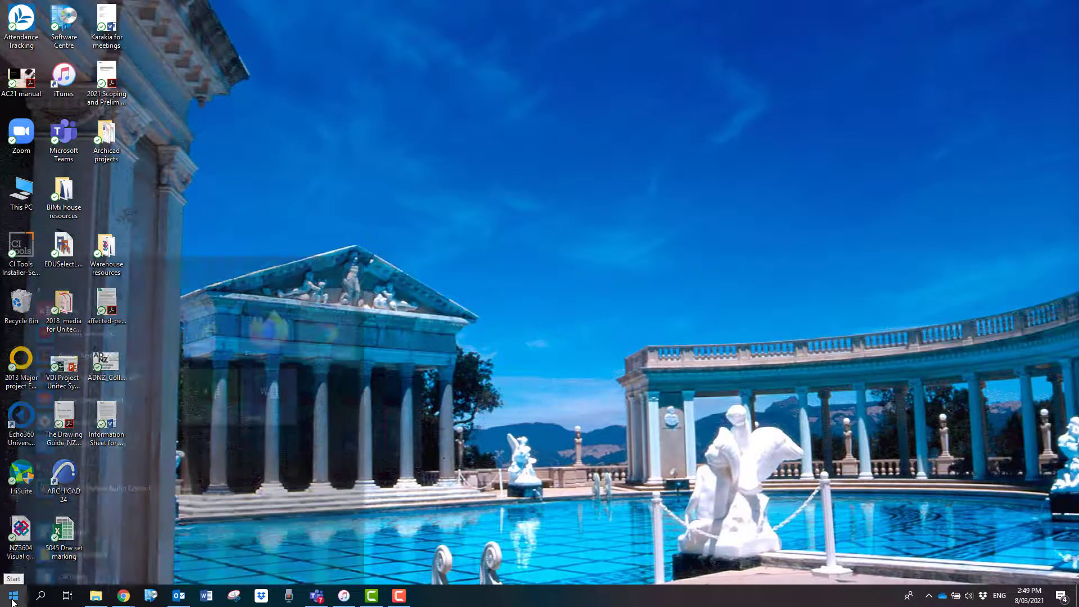
{"action": "type", "text": "archic"}
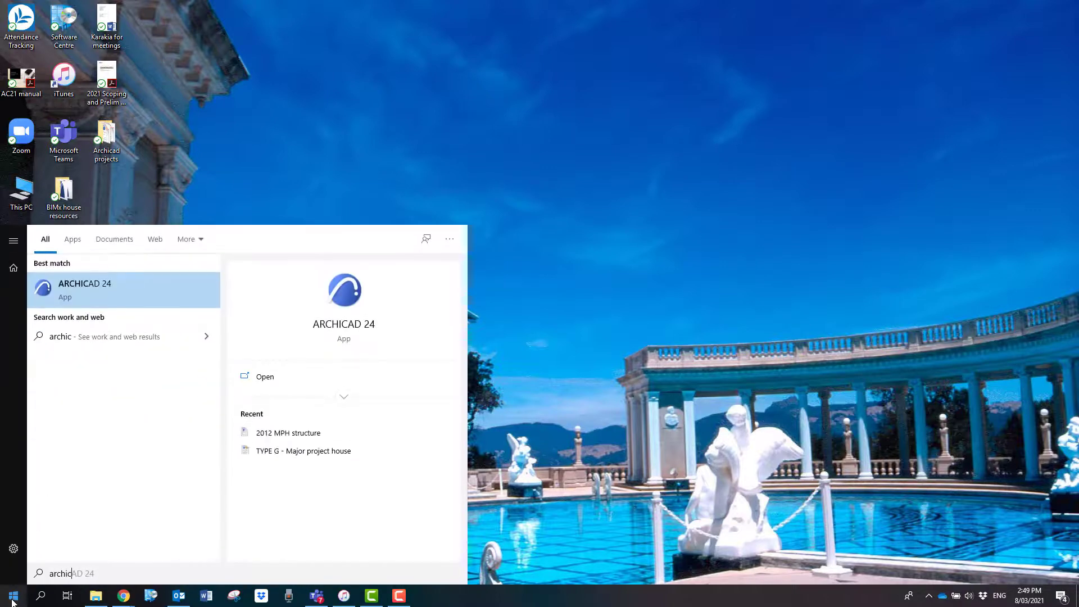
{"action": "left_click", "coordinate": [128, 296]}
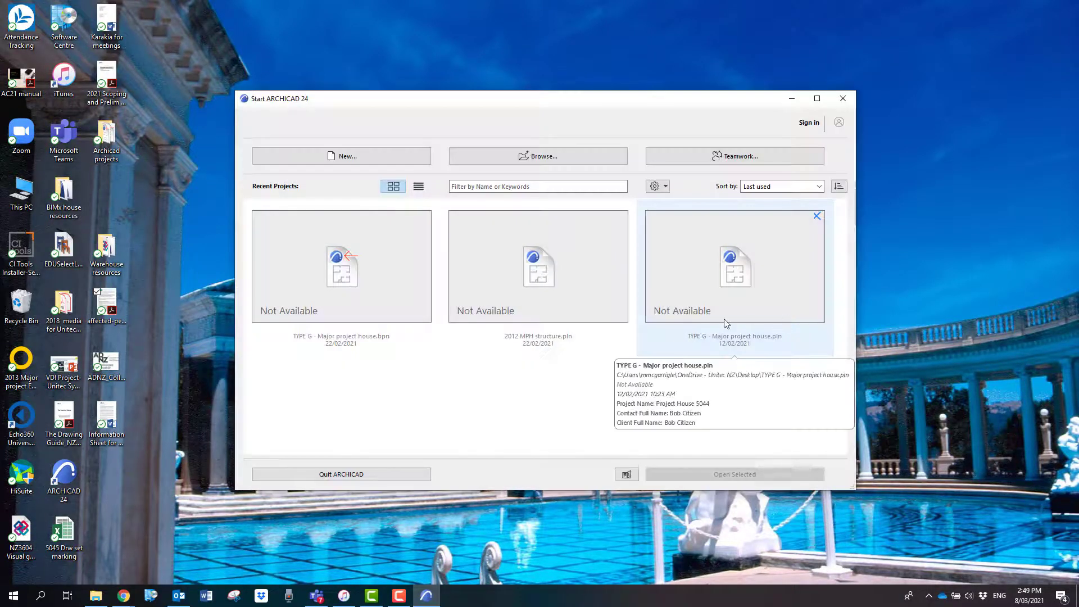
{"action": "left_click", "coordinate": [372, 159]}
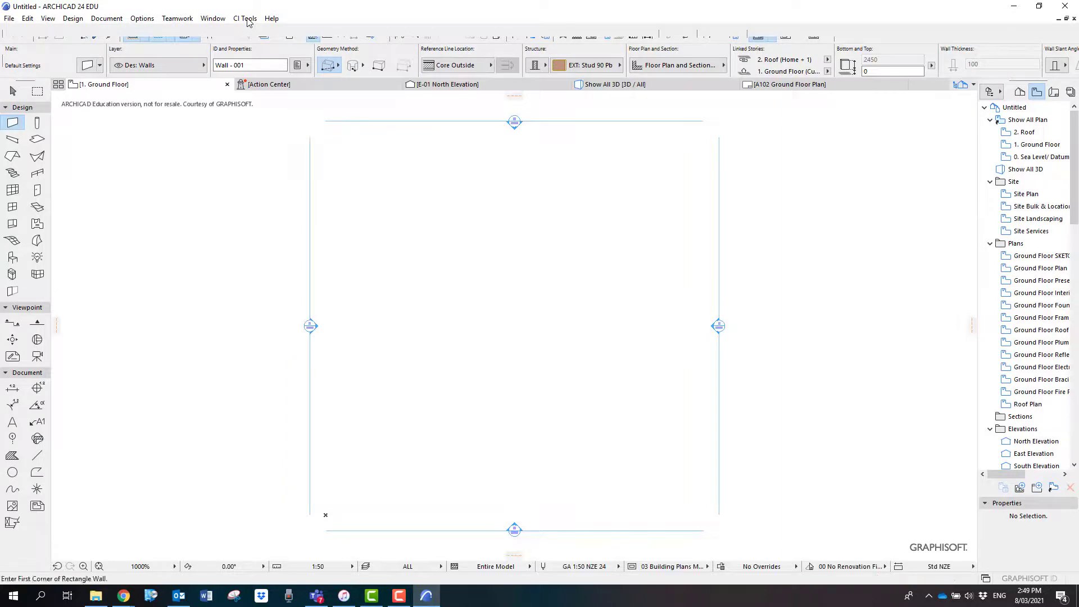
- Check the CI Tools menu, then draw a rectangular wall with two corner points
{"action": "left_click", "coordinate": [249, 22]}
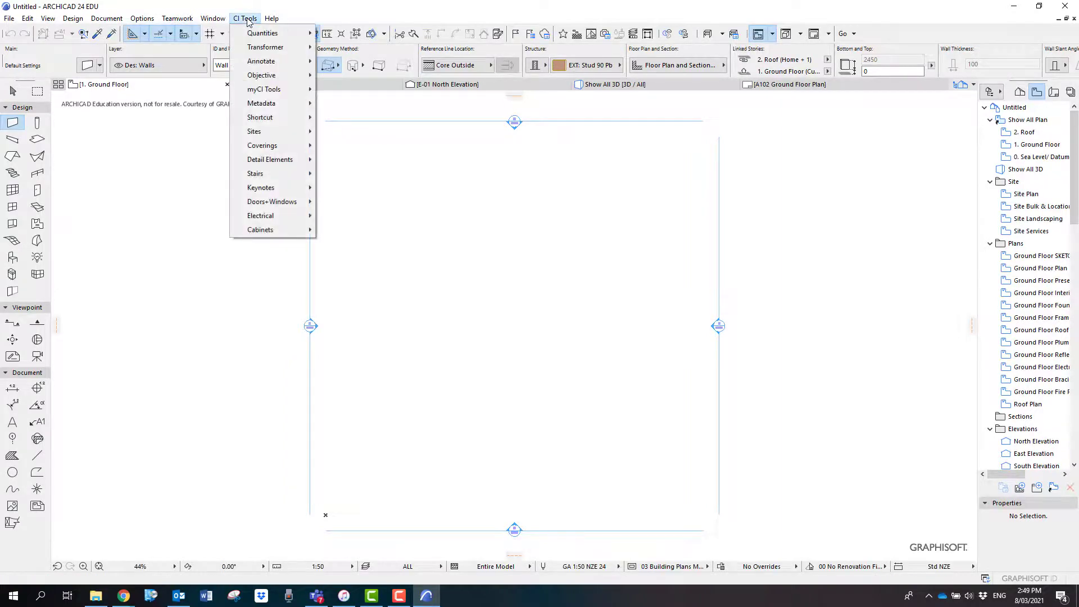
{"action": "left_click", "coordinate": [248, 23]}
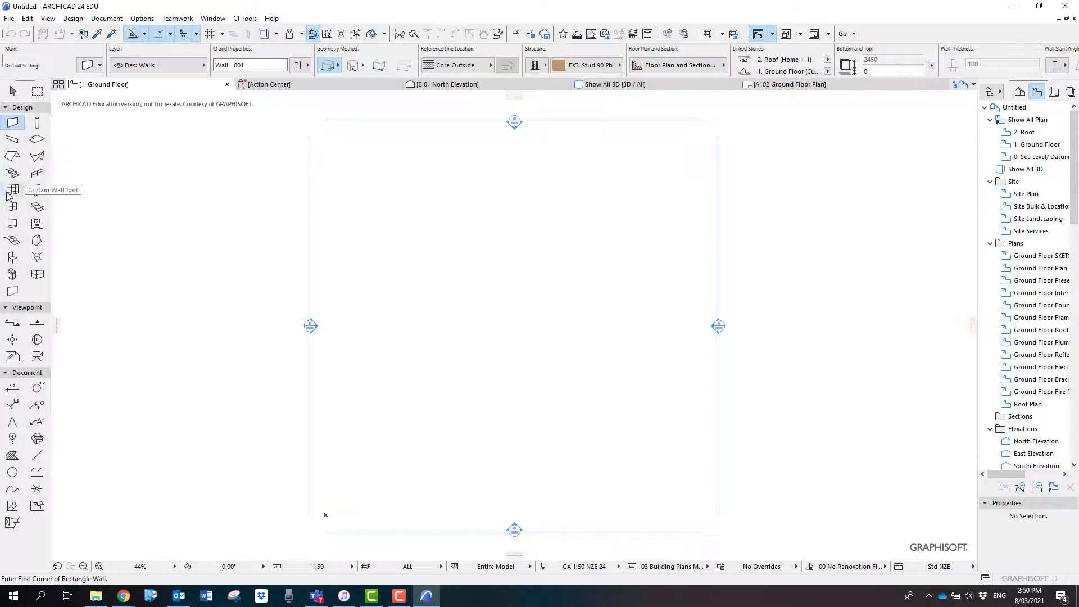
{"action": "left_click", "coordinate": [441, 241]}
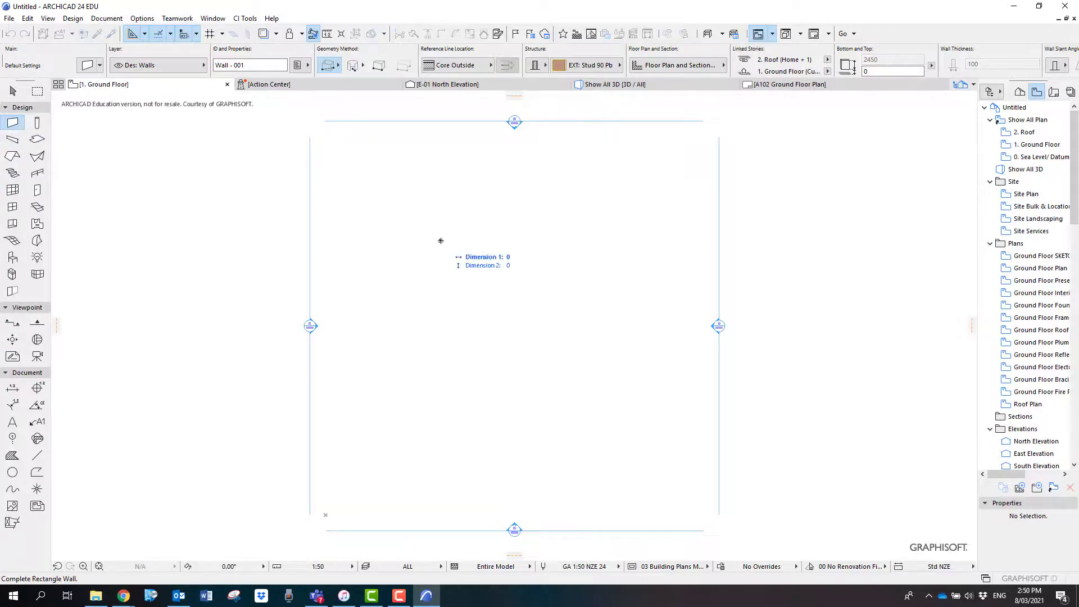
{"action": "left_click", "coordinate": [570, 352]}
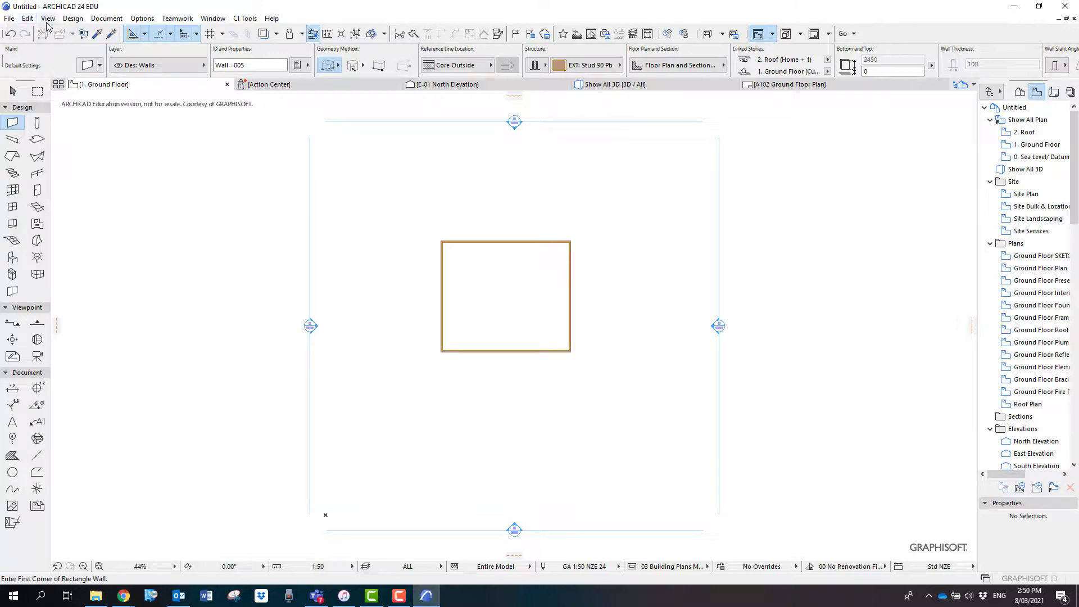
- Select all four walls via Edit > Select All Walls and bring up CI Tools commands
{"action": "left_click", "coordinate": [29, 19]}
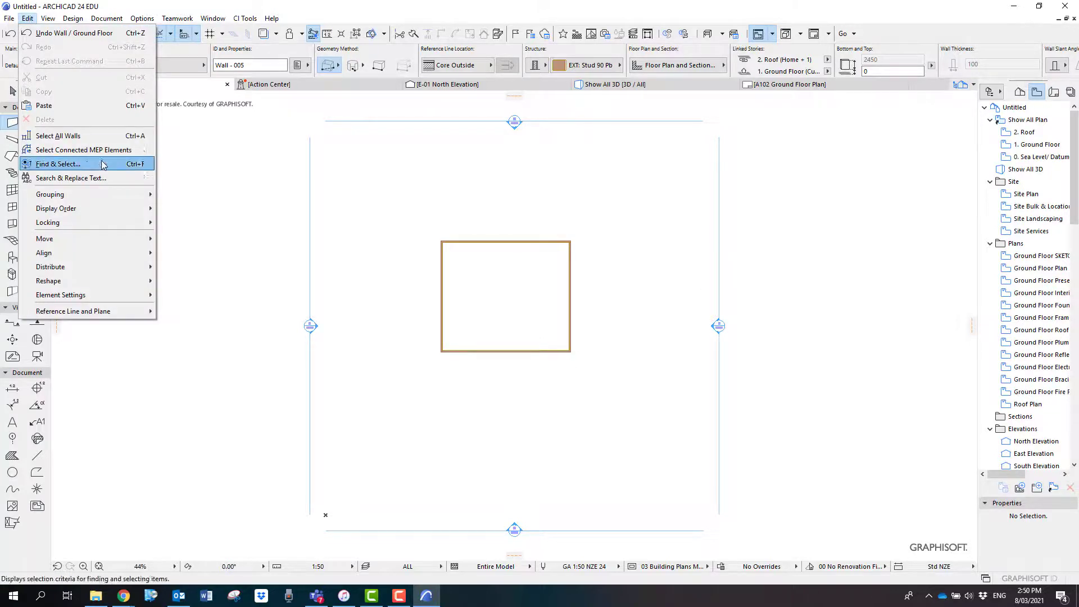
{"action": "left_click", "coordinate": [109, 136]}
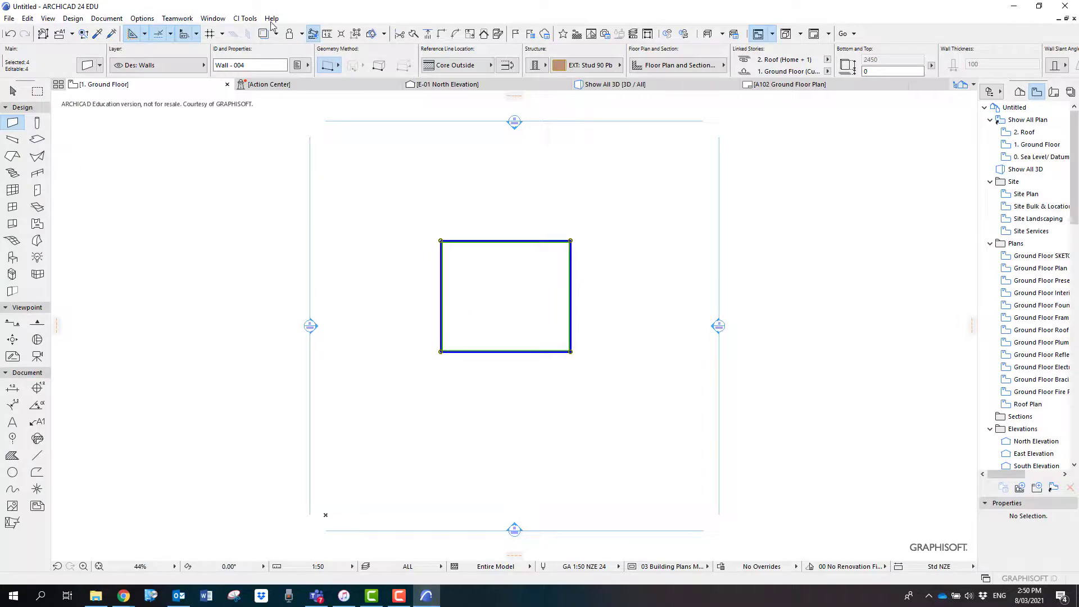
{"action": "left_click", "coordinate": [247, 19]}
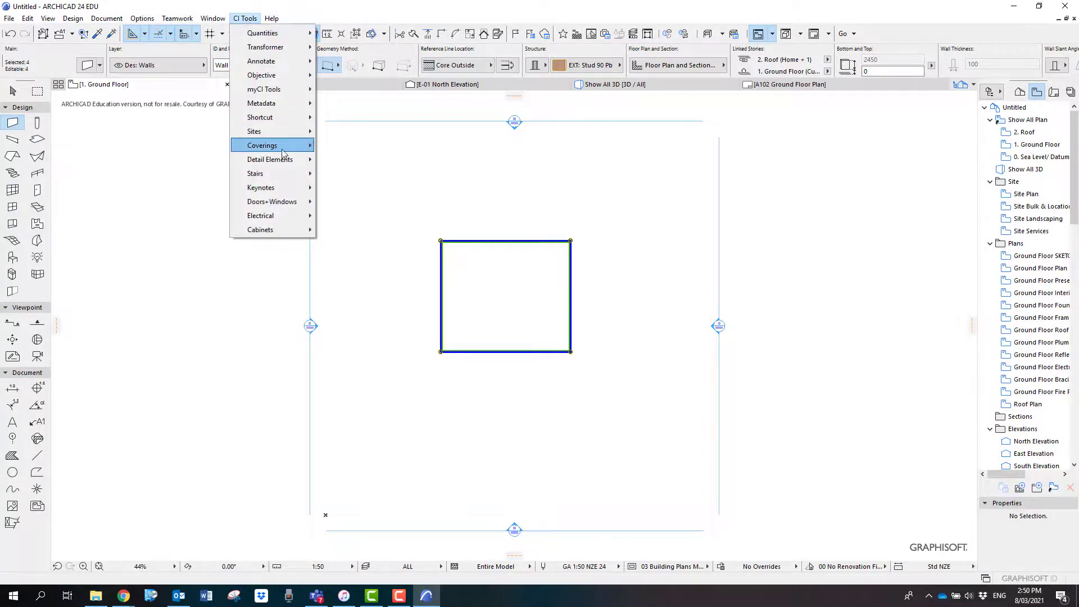
{"action": "mouse_move", "coordinate": [262, 145]}
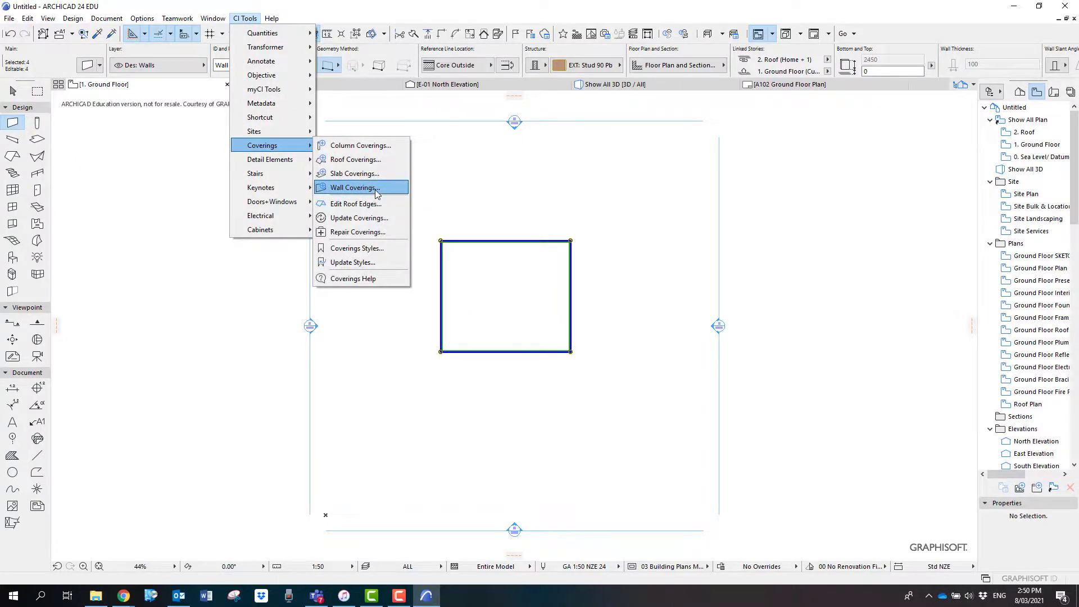
- Apply a CI Tools Wall Covering in the Weatherboards style to the four selected walls
{"action": "left_click", "coordinate": [377, 192]}
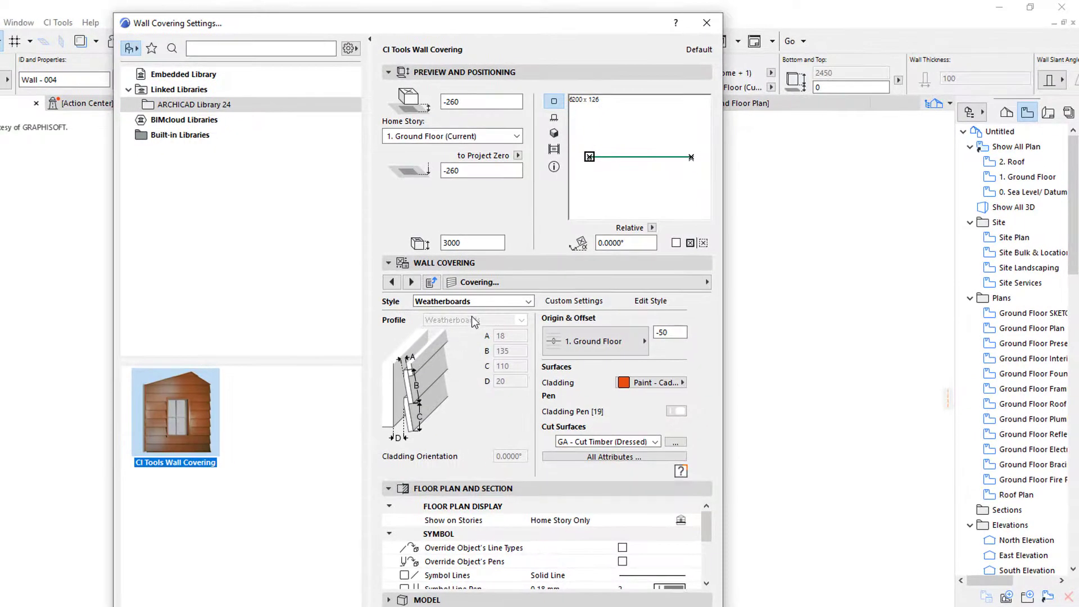
{"action": "left_click", "coordinate": [529, 301]}
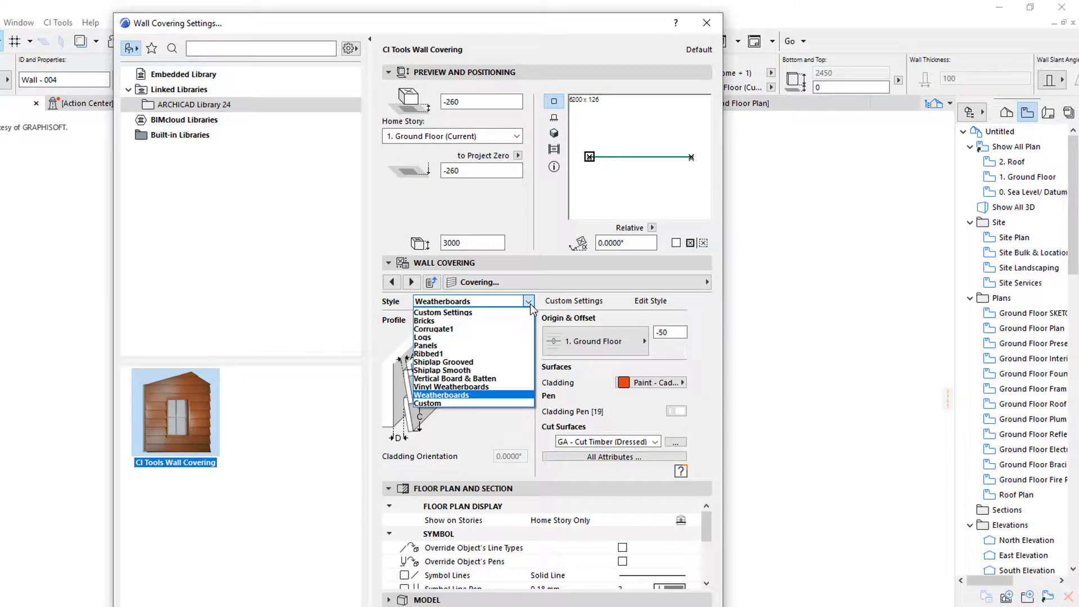
{"action": "left_click", "coordinate": [529, 303]}
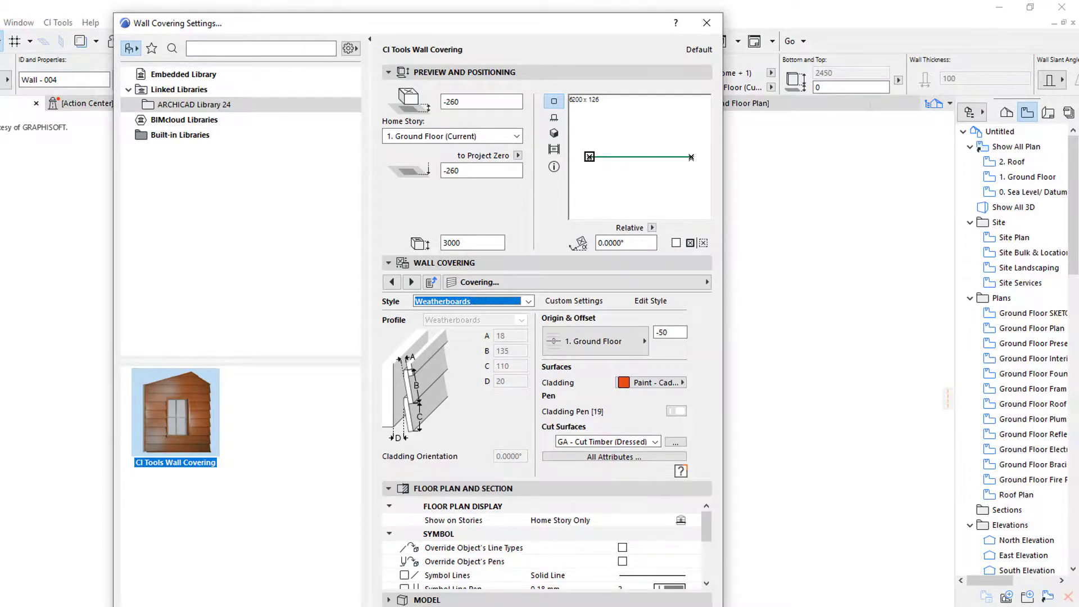
{"action": "key", "text": "Return"}
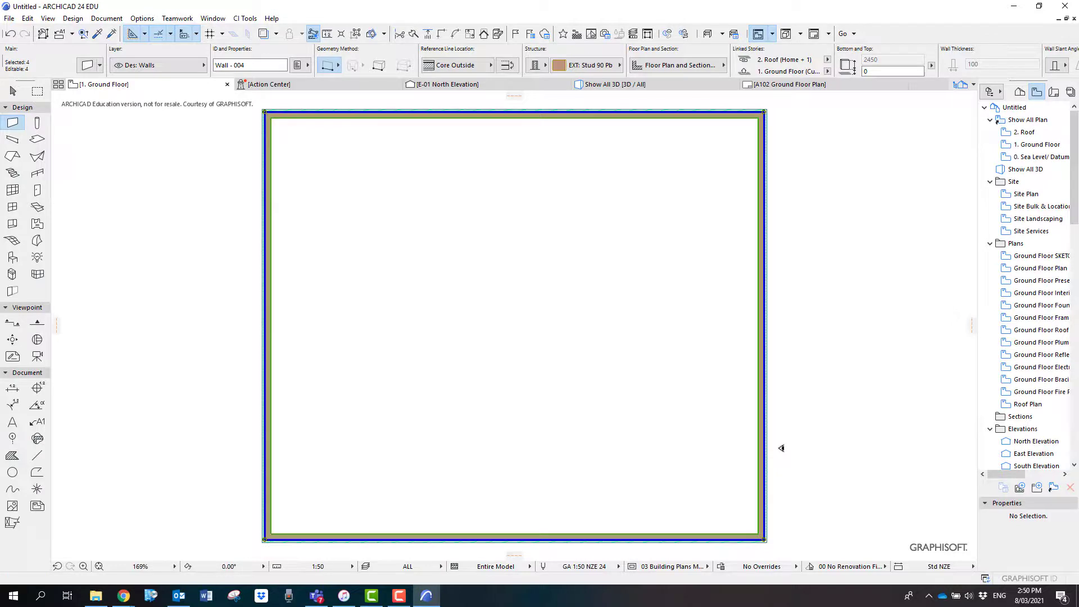
{"action": "key", "text": "Escape"}
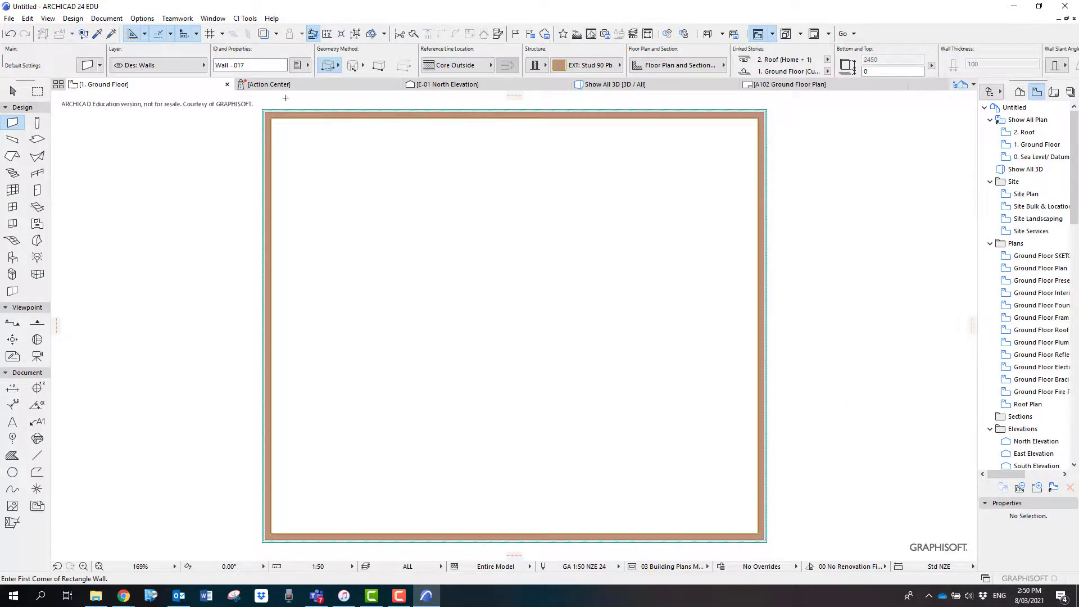
- View the whole model in 3D and orbit to face the orange weatherboard cladding
{"action": "left_click", "coordinate": [663, 85]}
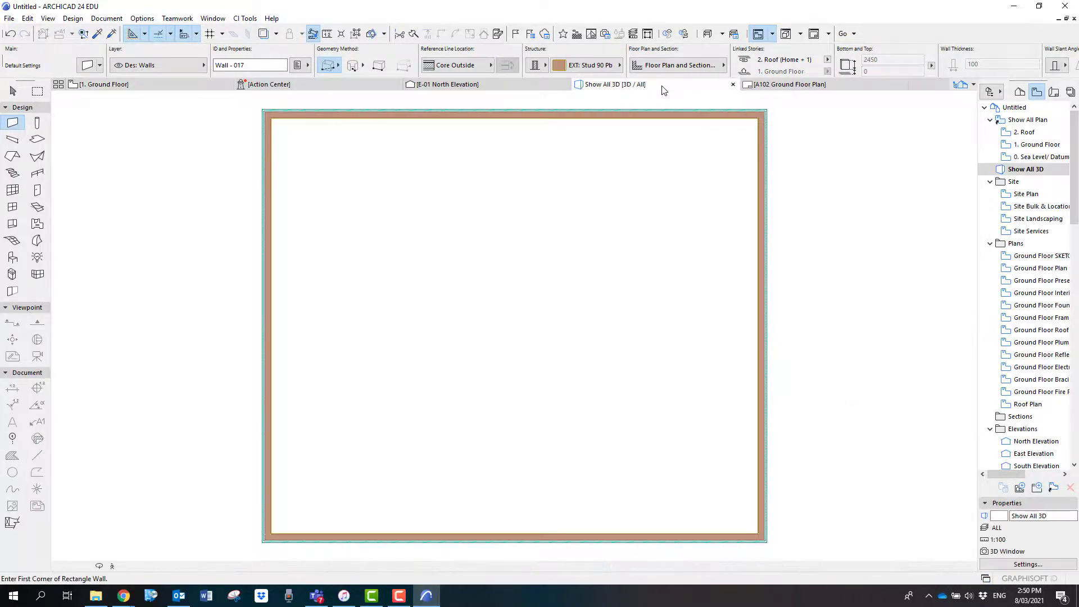
{"action": "scroll", "coordinate": [632, 372], "scroll_direction": "up", "scroll_amount": 3}
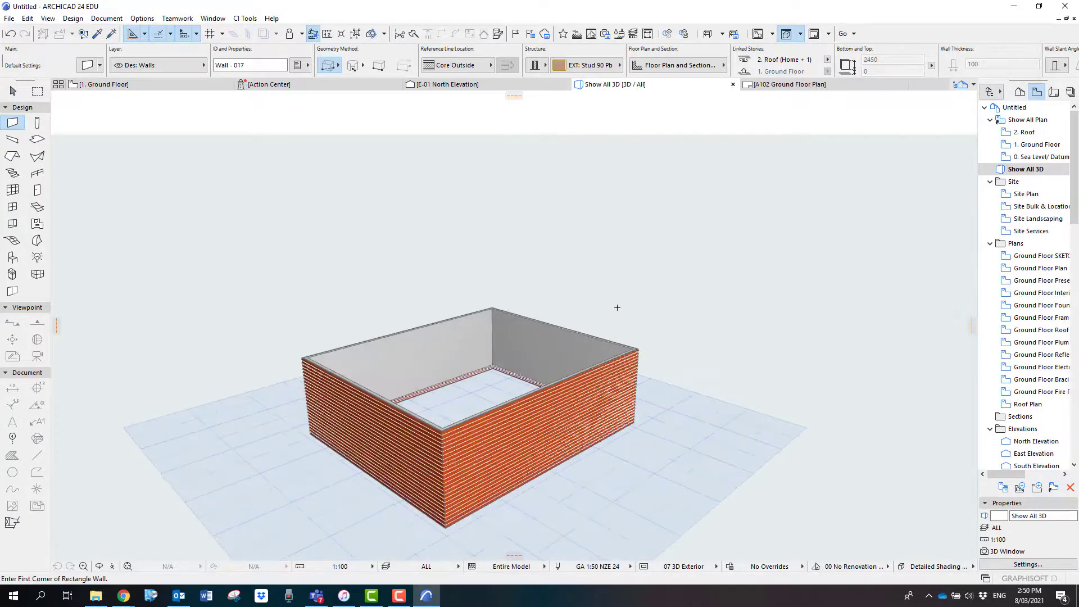
{"action": "scroll", "coordinate": [631, 356], "scroll_direction": "up", "scroll_amount": 2}
{"action": "scroll", "coordinate": [630, 363], "scroll_direction": "up", "scroll_amount": 2}
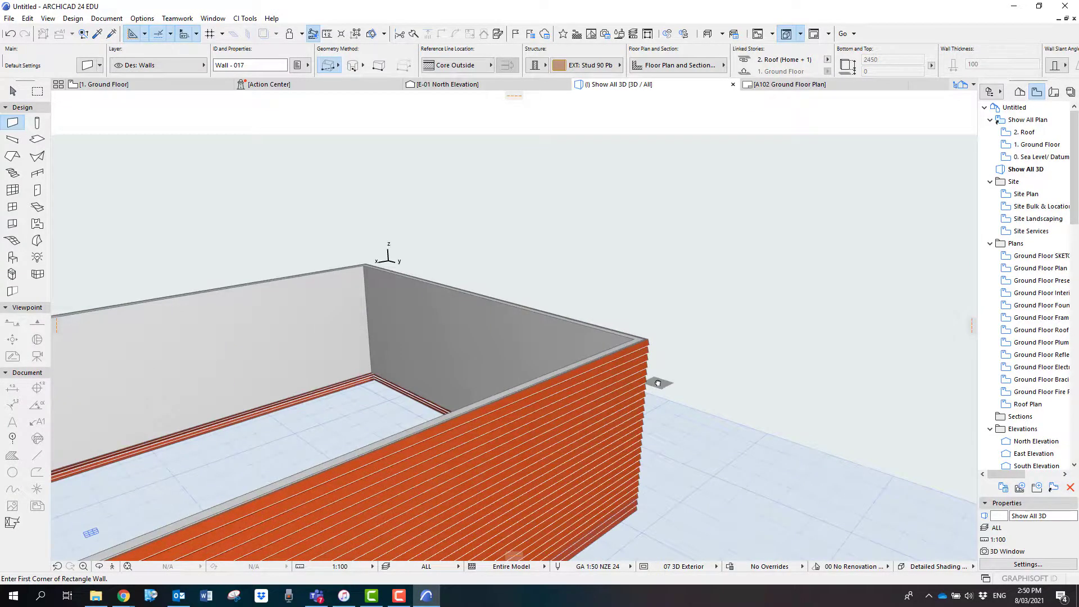
{"action": "scroll", "coordinate": [627, 372], "scroll_direction": "up", "scroll_amount": 1}
{"action": "scroll", "coordinate": [628, 372], "scroll_direction": "up", "scroll_amount": 2}
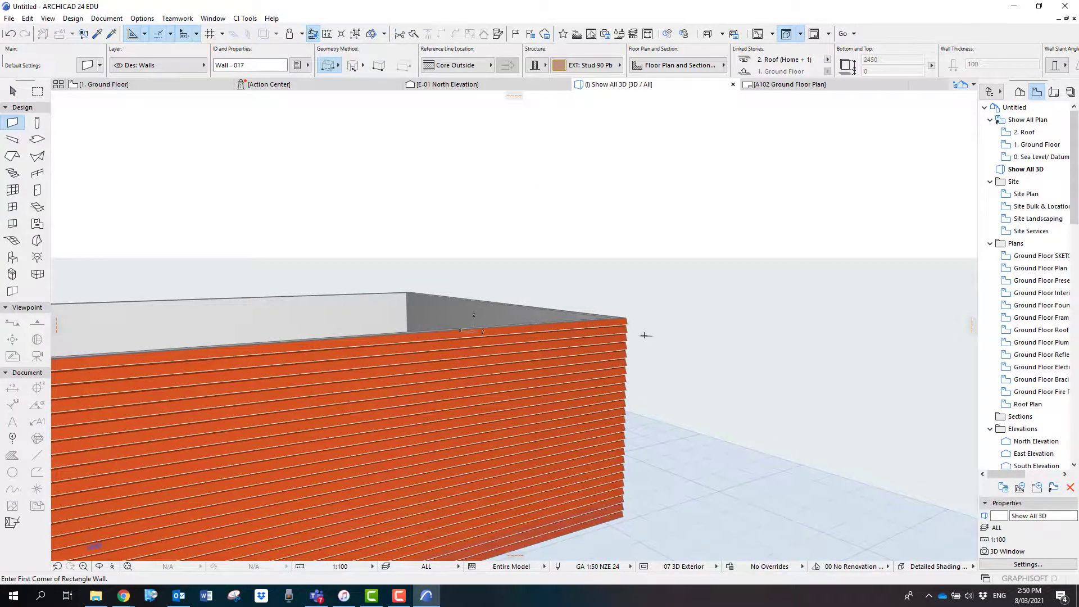
{"action": "scroll", "coordinate": [644, 336], "scroll_direction": "up", "scroll_amount": 2}
{"action": "scroll", "coordinate": [597, 320], "scroll_direction": "up", "scroll_amount": 2}
{"action": "mouse_move", "coordinate": [543, 306]}
{"action": "middle_mouse_down", "text": "shift"}
{"action": "mouse_move", "coordinate": [386, 306]}
{"action": "mouse_move", "coordinate": [441, 330]}
{"action": "mouse_move", "coordinate": [497, 386]}
{"action": "mouse_move", "coordinate": [380, 344]}
{"action": "middle_mouse_up", "text": "shift"}
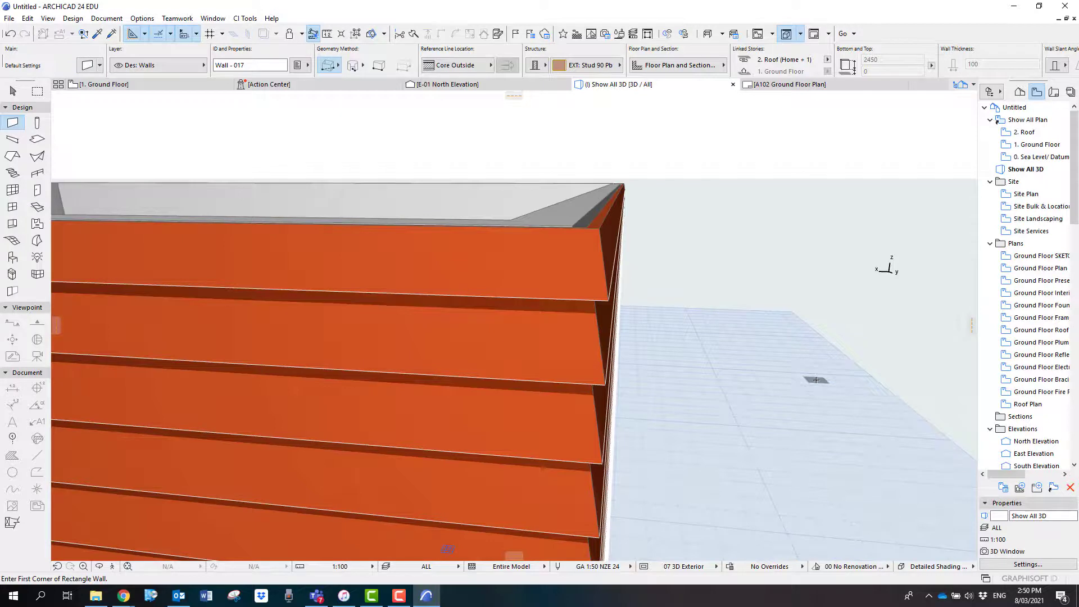